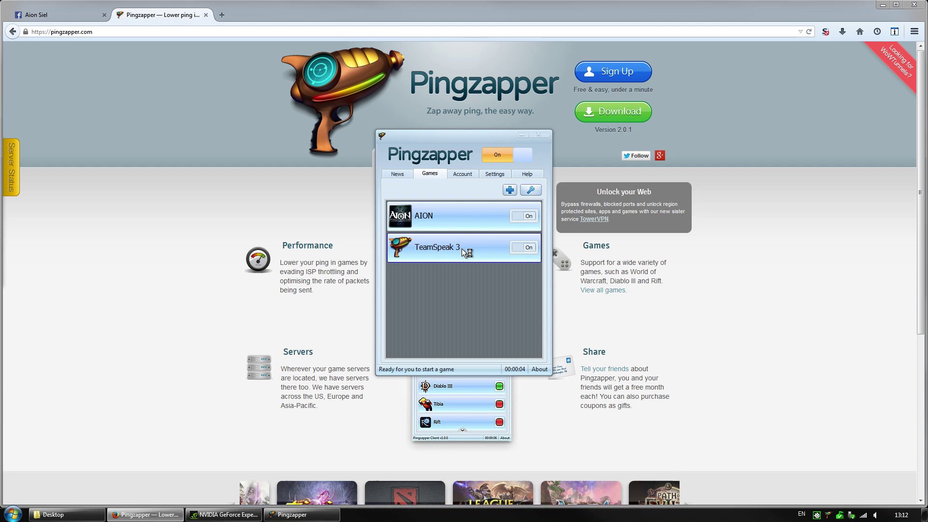
Step: Look over the quickstart guide, then return to the game profiles list
mouse_move(529, 156)
left_mouse_down()
mouse_move(492, 153)
mouse_move(525, 153)
left_mouse_up()
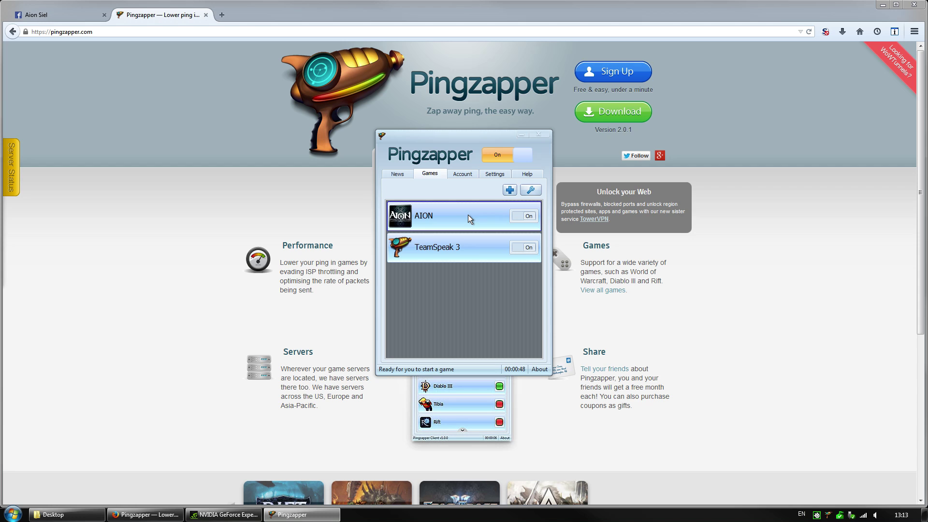
left_click(532, 174)
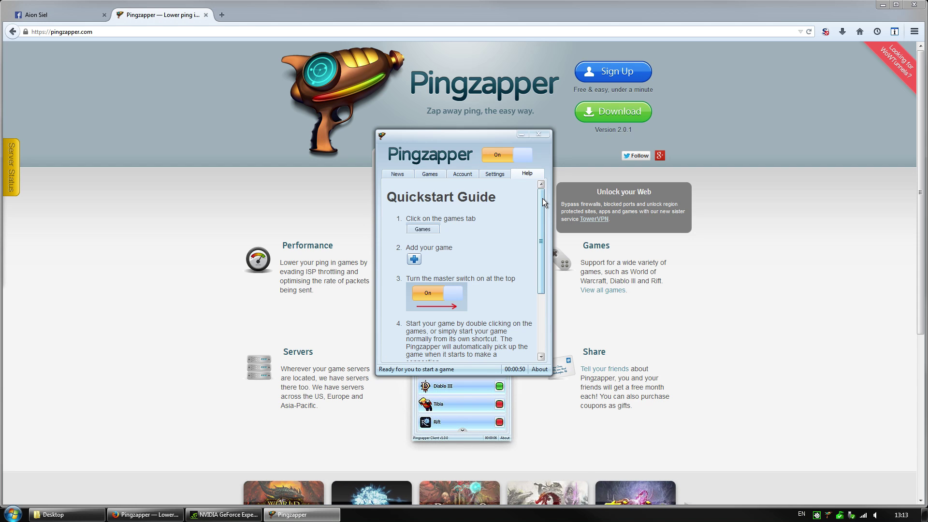
mouse_move(542, 198)
left_mouse_down()
mouse_move(541, 264)
mouse_move(541, 193)
left_mouse_up()
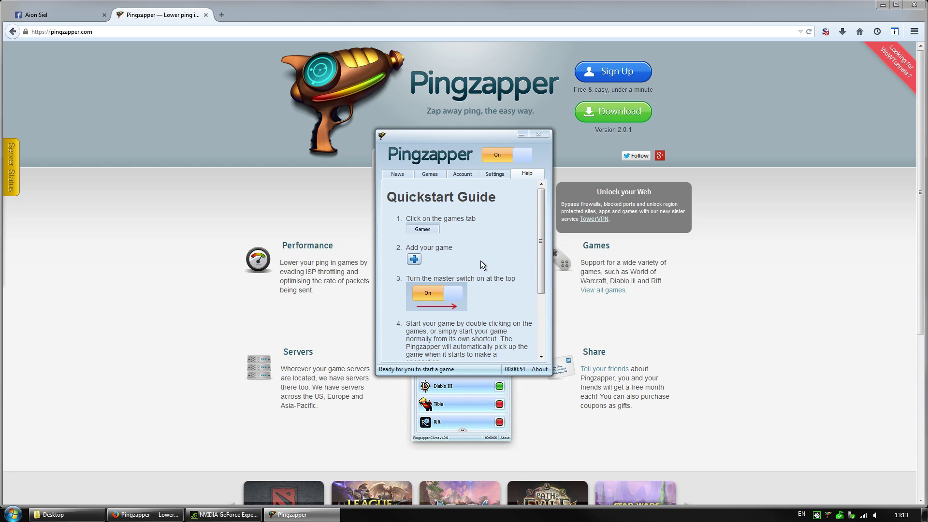
left_click(433, 174)
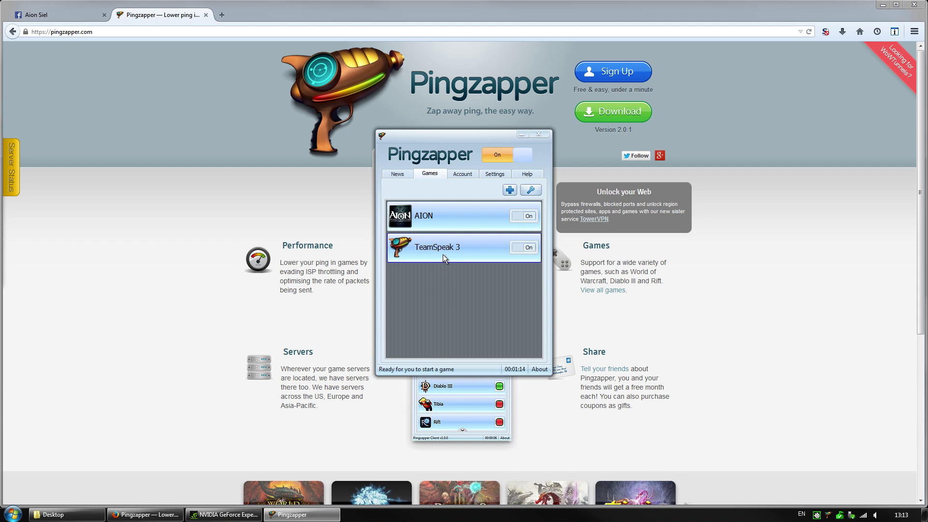
Step: Start a new Add Custom Game profile and place the wizard beside the main window
left_click(510, 190)
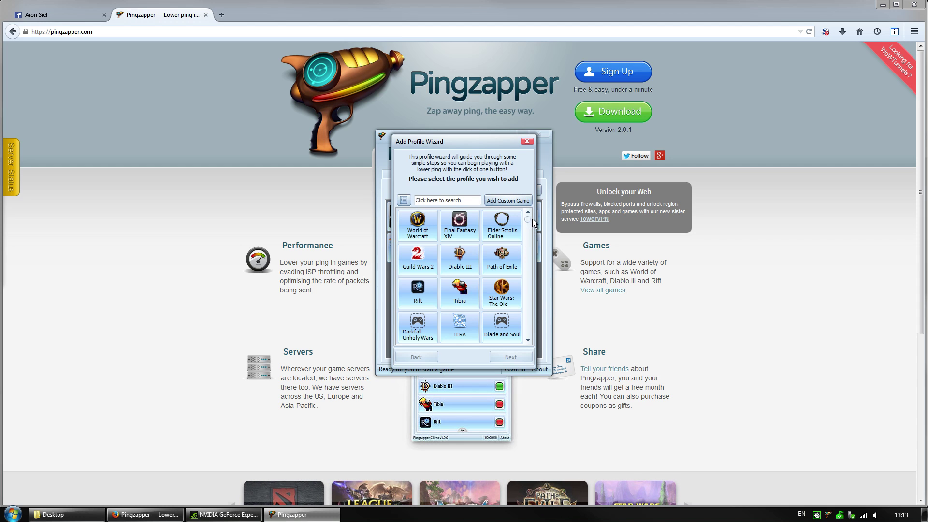
left_click(526, 226)
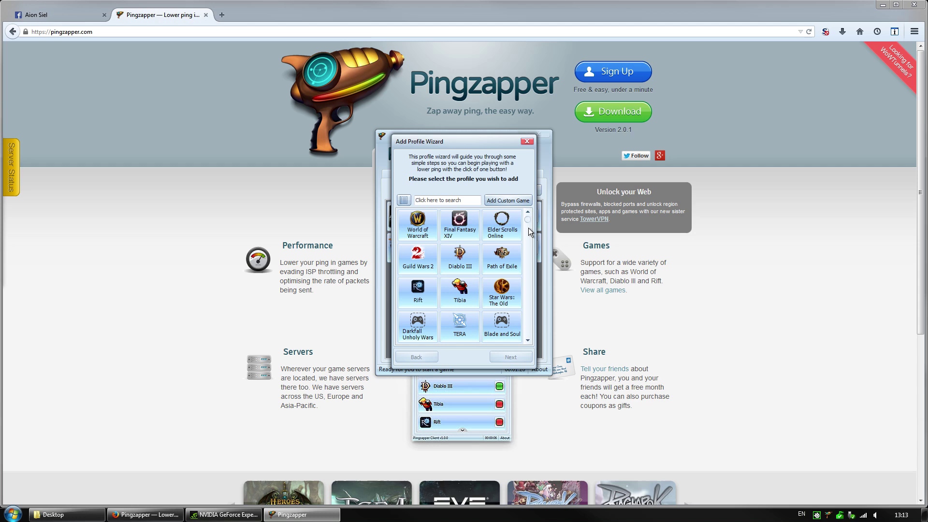
mouse_move(530, 226)
left_mouse_down()
mouse_move(529, 266)
mouse_move(526, 210)
left_mouse_up()
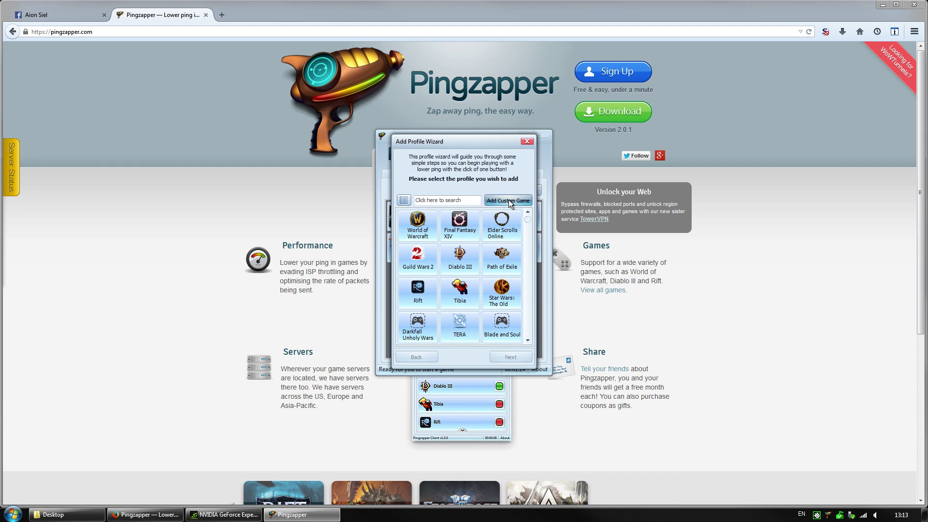
left_click(509, 199)
left_click_drag(460, 143, 613, 141)
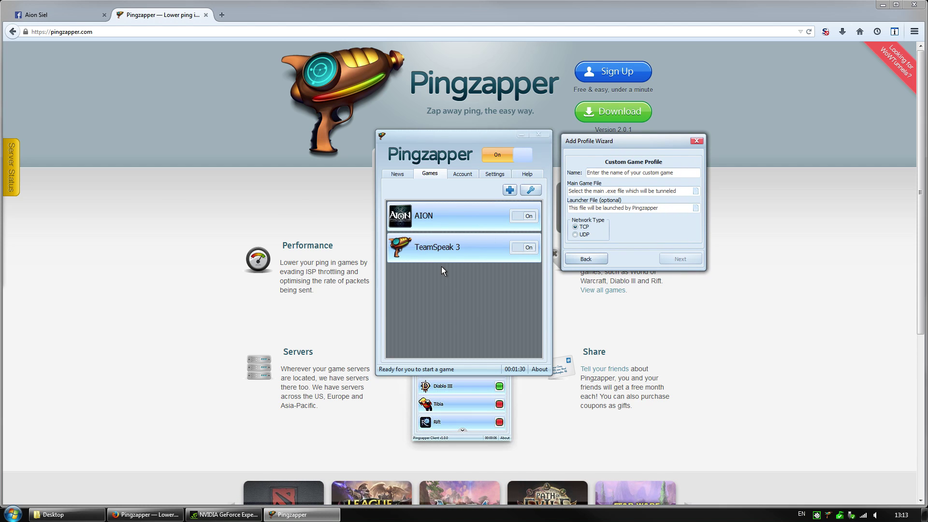
Step: Select ts3client_win64.exe as the custom profile's main game file
left_click(638, 175)
left_click(666, 193)
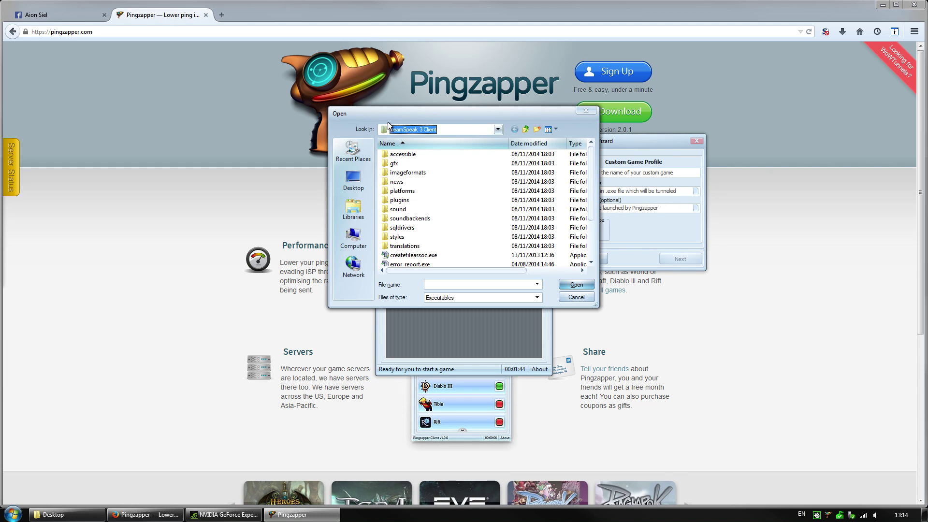
left_click_drag(590, 181, 590, 220)
left_click(418, 237)
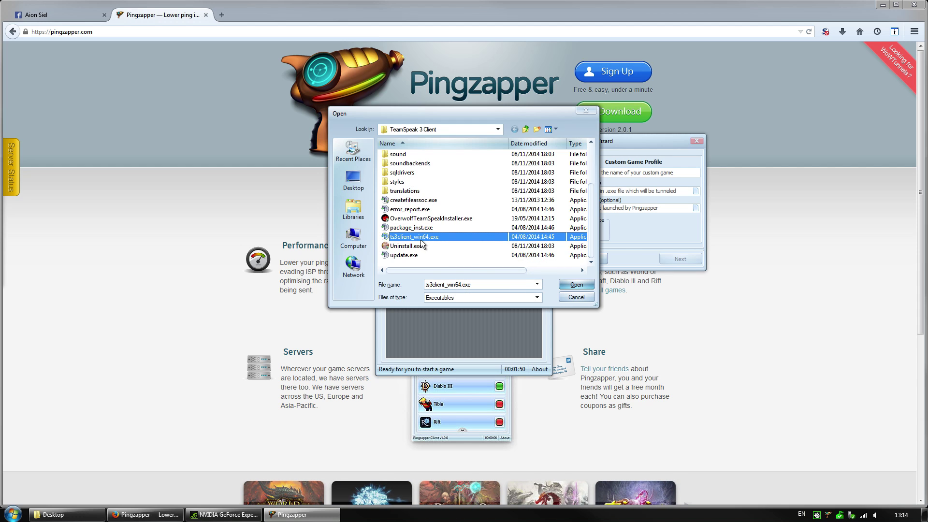
left_click(584, 112)
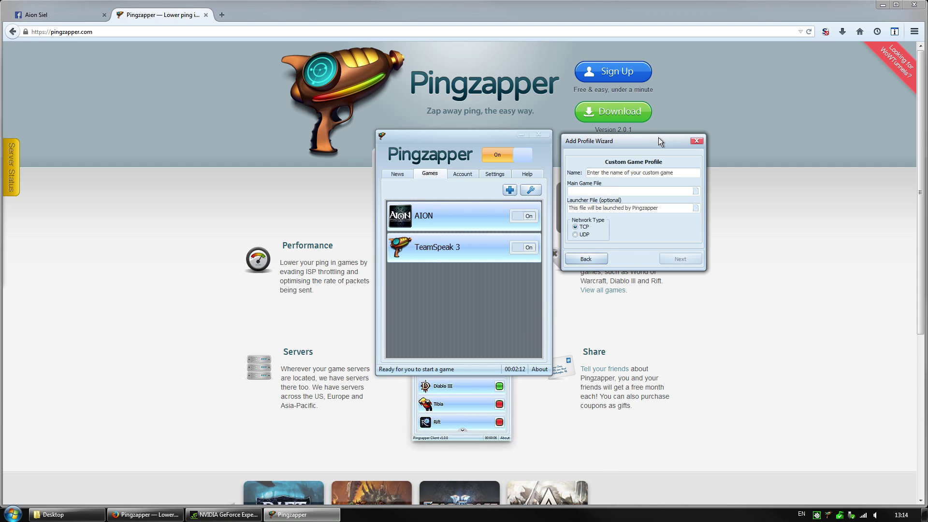
Step: Close the wizard and open the AION profile's settings in edit mode
left_click(696, 140)
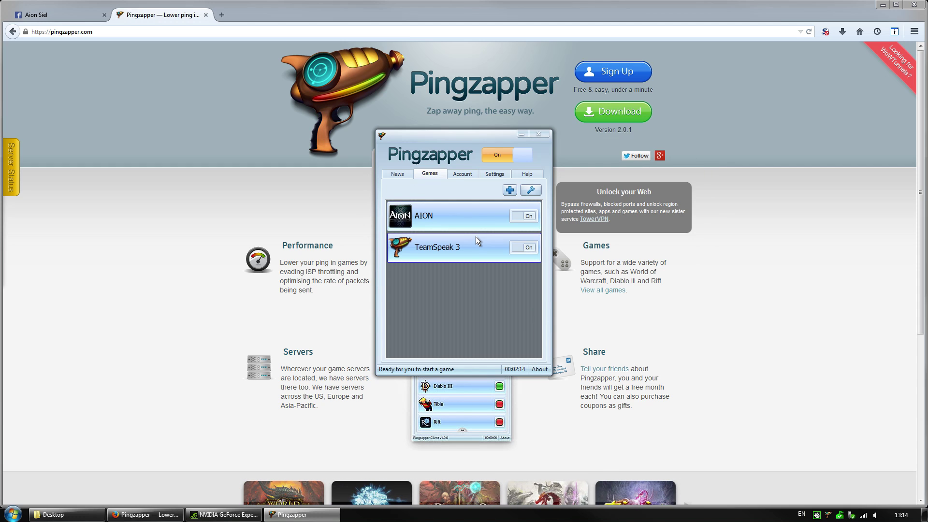
left_click(495, 221)
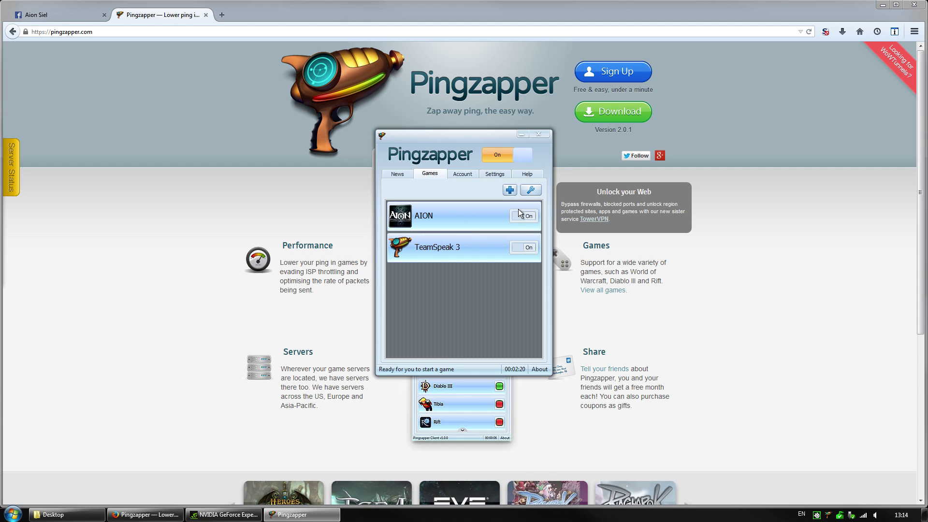
left_click(534, 190)
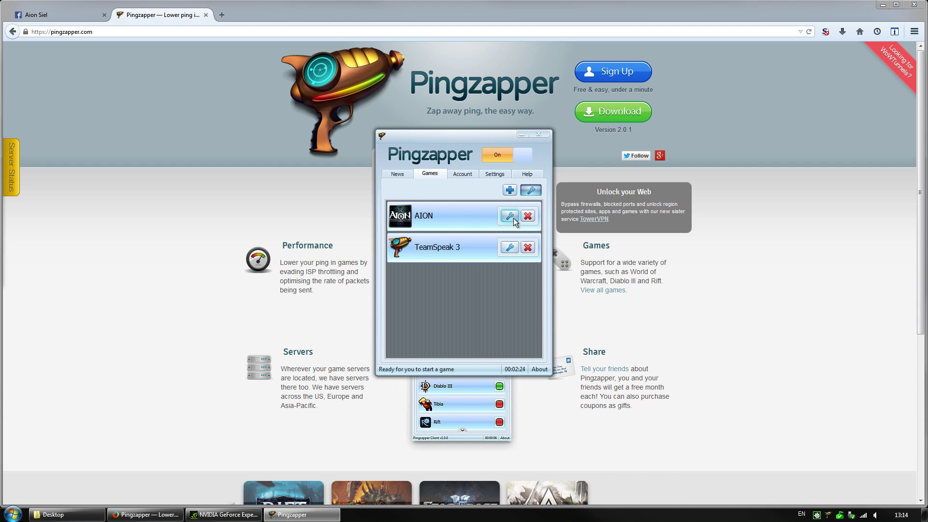
left_click(511, 217)
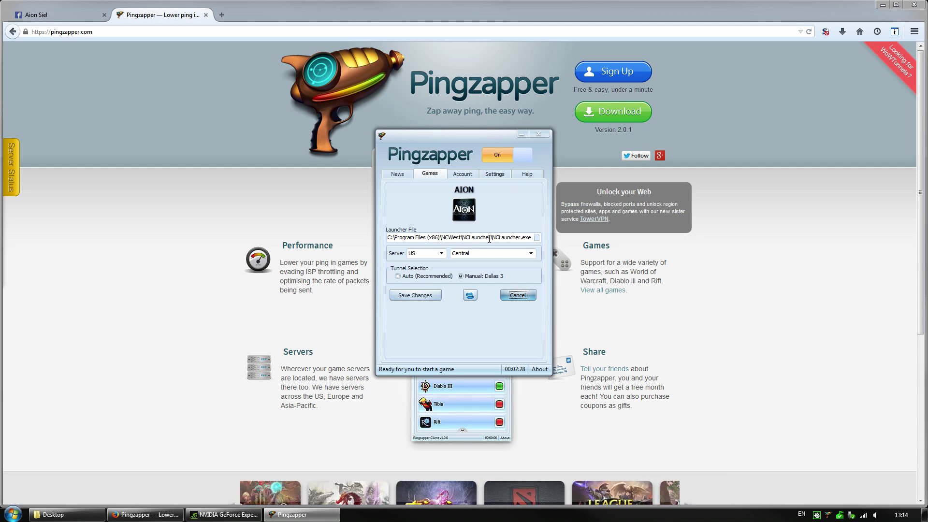
left_click_drag(388, 237, 505, 237)
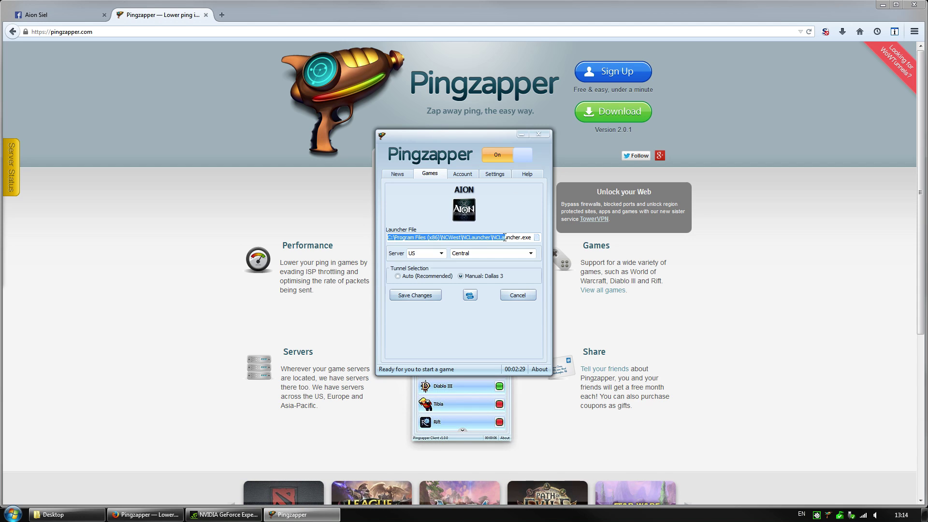
left_click(389, 237)
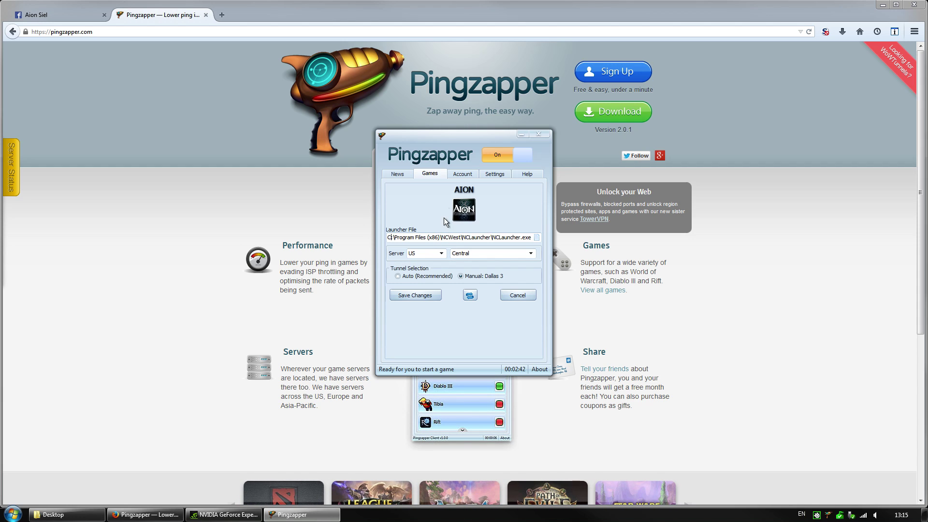
Step: Set AION's server region to US Central and adjust its tunnel selection
left_click(441, 254)
left_click(443, 252)
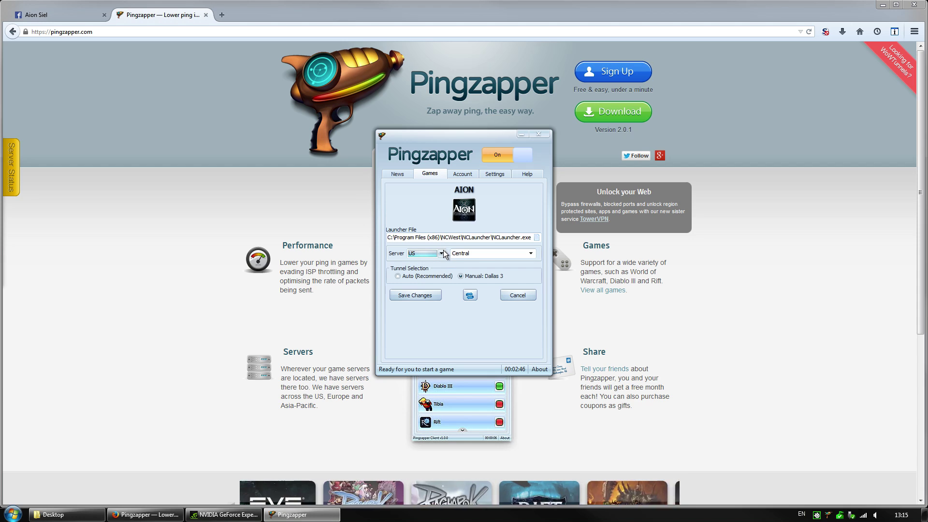
left_click(507, 253)
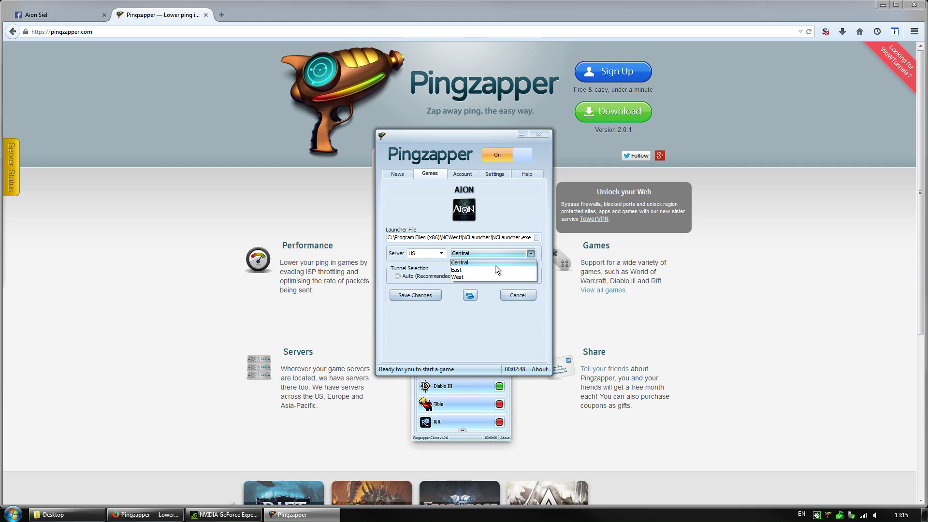
left_click(503, 254)
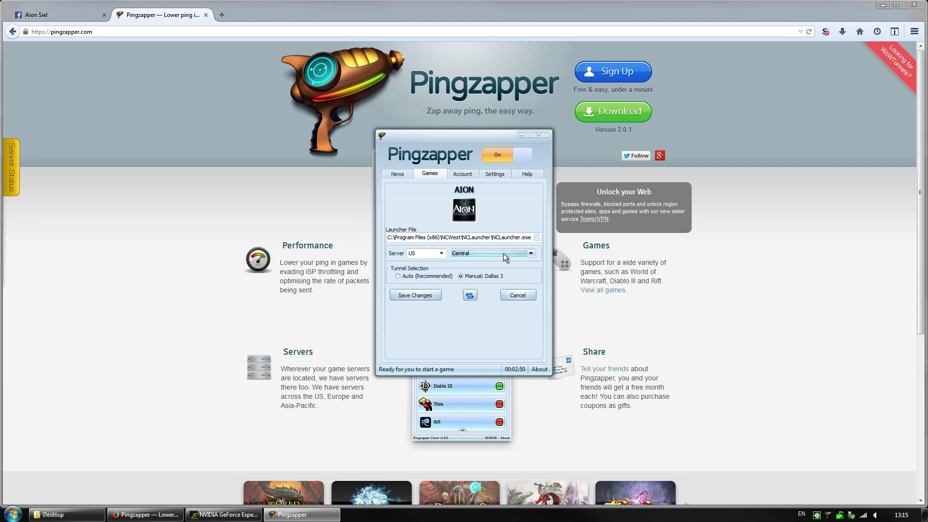
left_click(397, 276)
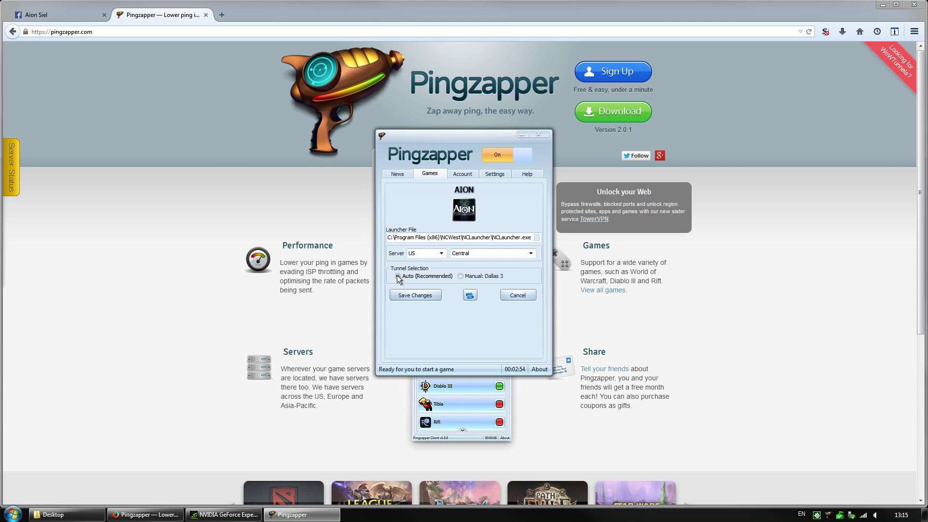
Step: Browse the tunnel list, including Europe, and keep Dallas 3 as AION's manual tunnel
left_click(460, 277)
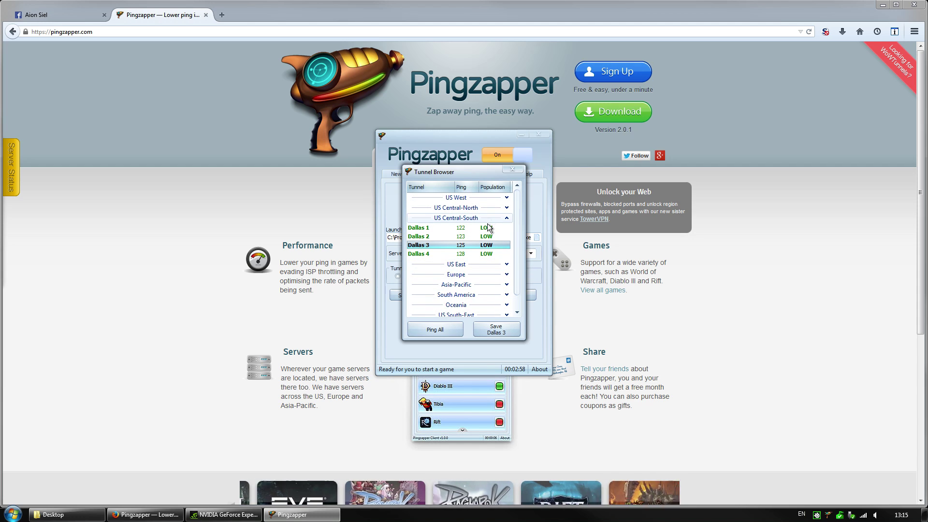
left_click(505, 275)
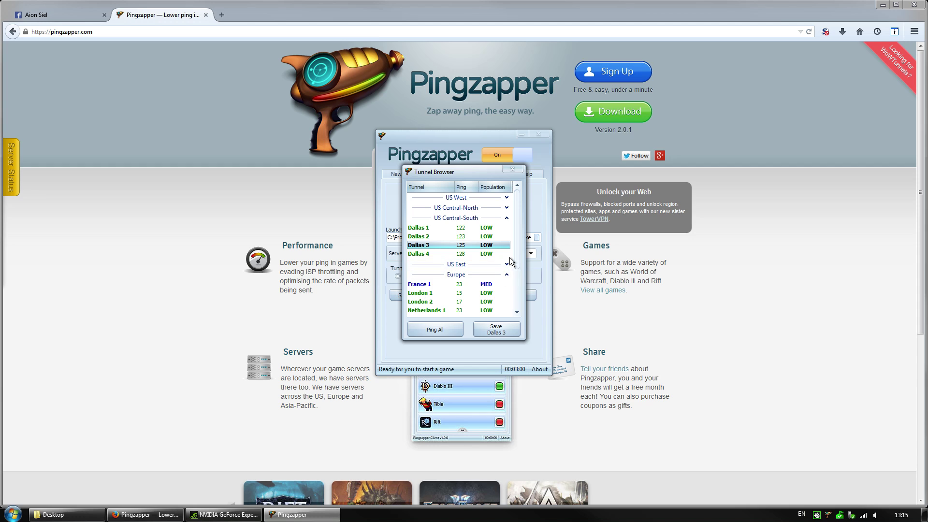
left_click_drag(517, 261, 518, 266)
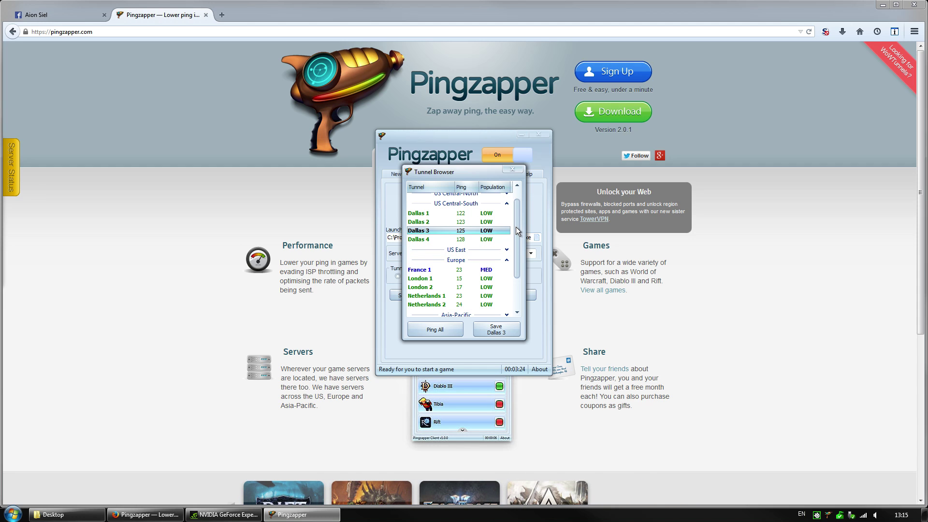
left_click_drag(515, 228, 516, 213)
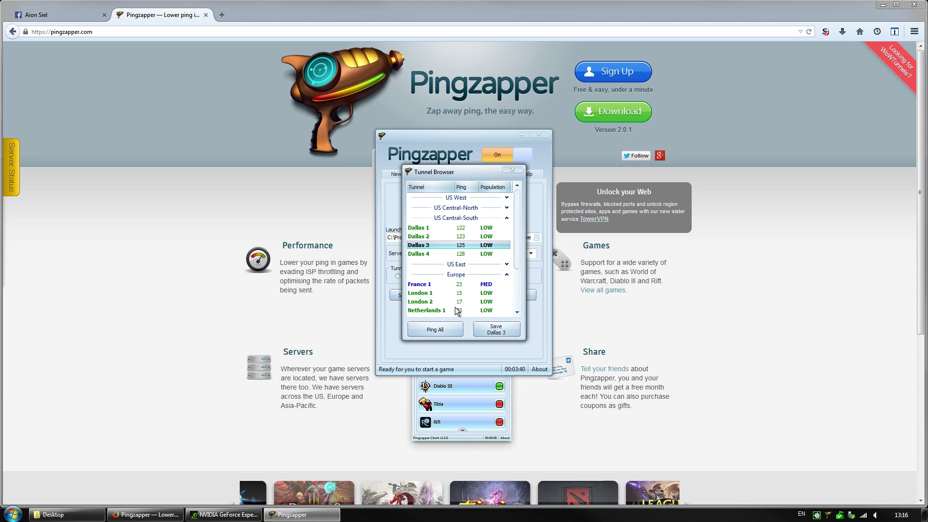
left_click(512, 169)
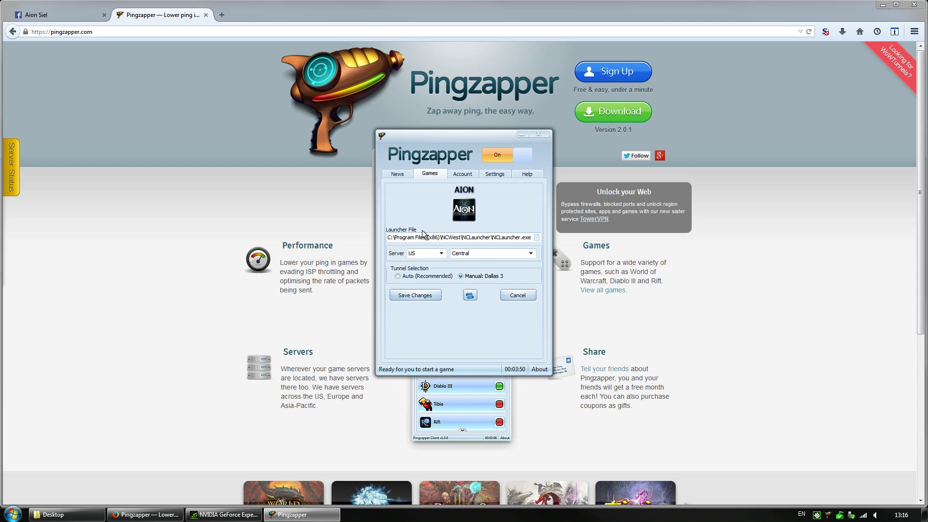
Step: Save the AION changes and keep US East as TeamSpeak 3's server region
left_click(432, 294)
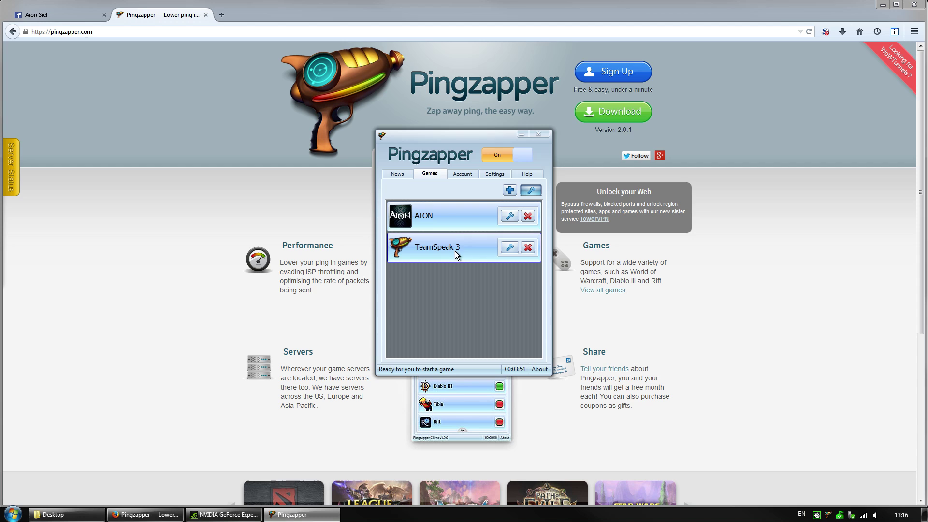
left_click(511, 243)
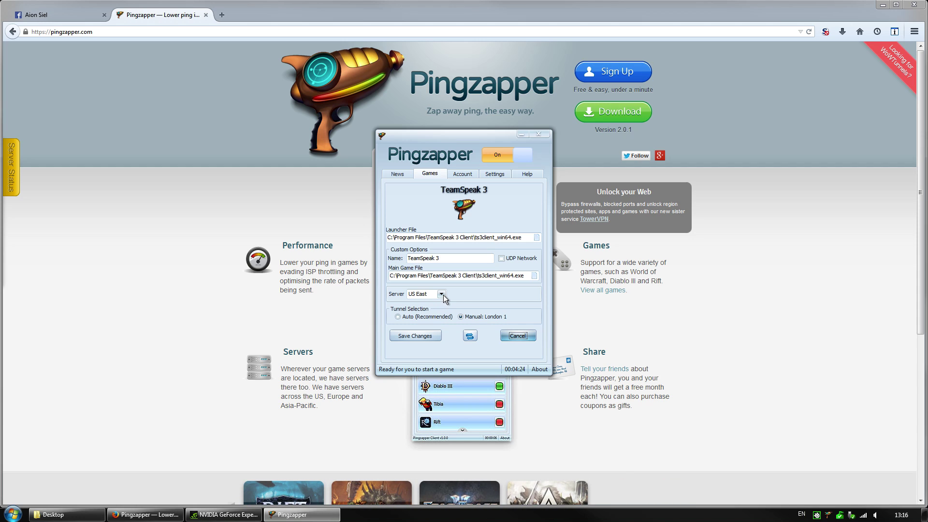
left_click(441, 294)
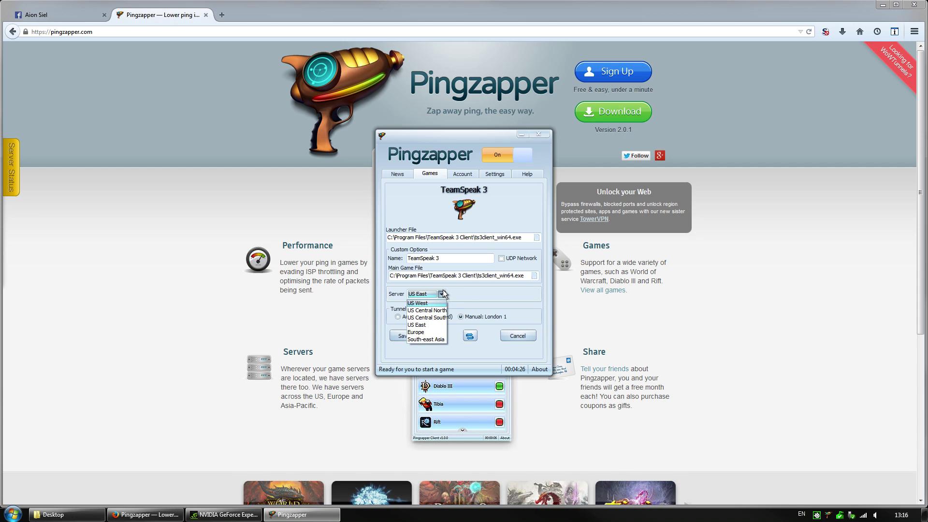
left_click(442, 293)
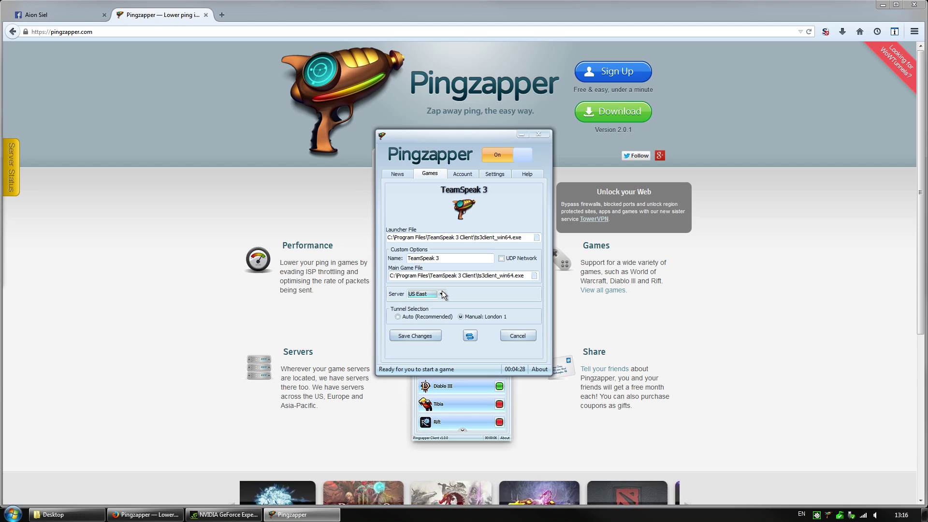
Step: Set TeamSpeak 3's manual tunnel to London 1 and save the profile
left_click(472, 318)
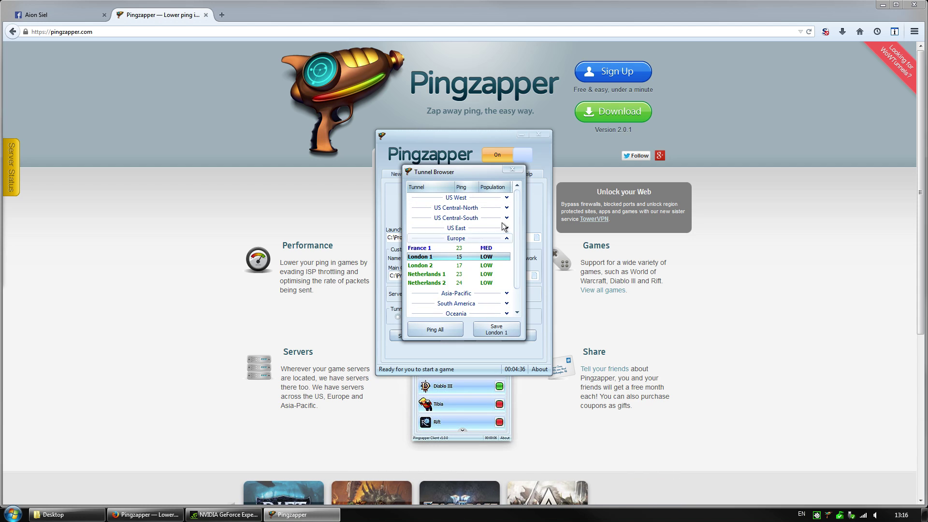
left_click(497, 329)
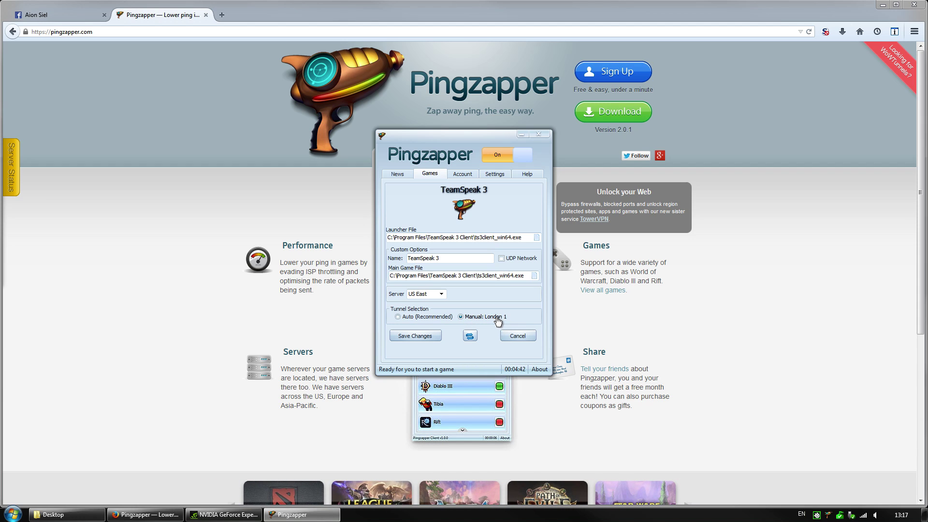
left_click(427, 337)
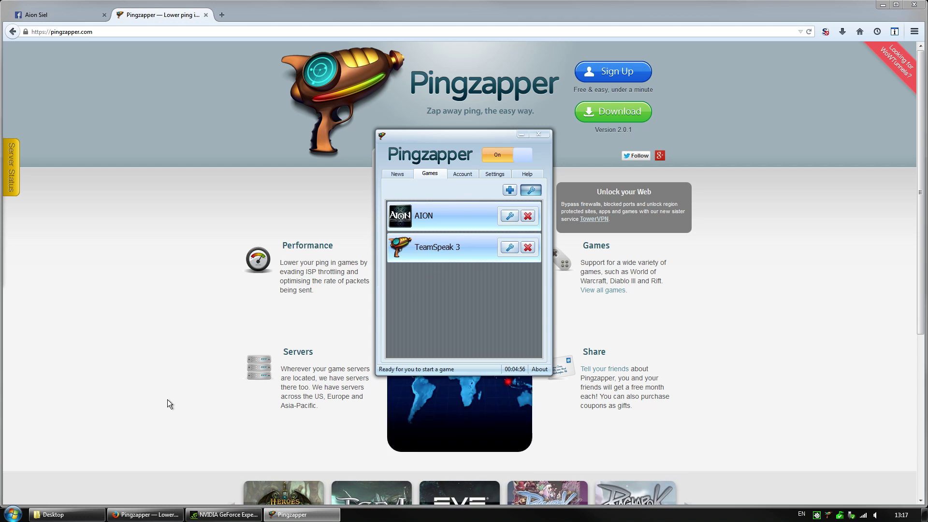
Step: Launch TeamSpeak 3, connect to The Rebellious Intent bookmark, then disconnect
key("super")
left_click(75, 258)
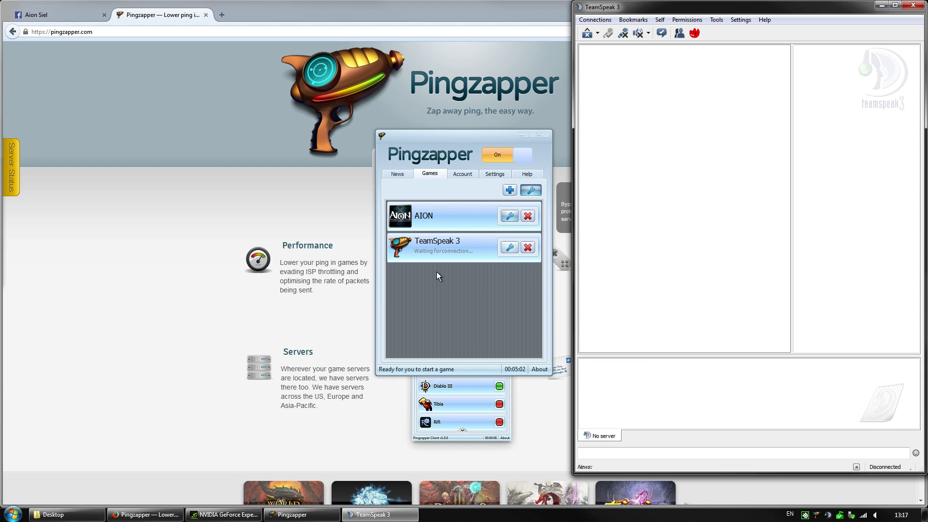
left_click(424, 256)
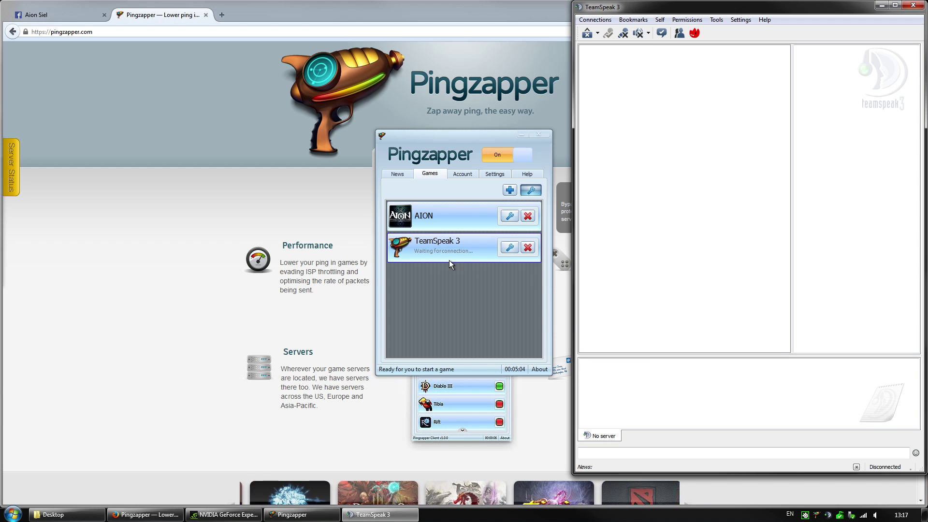
left_click(634, 19)
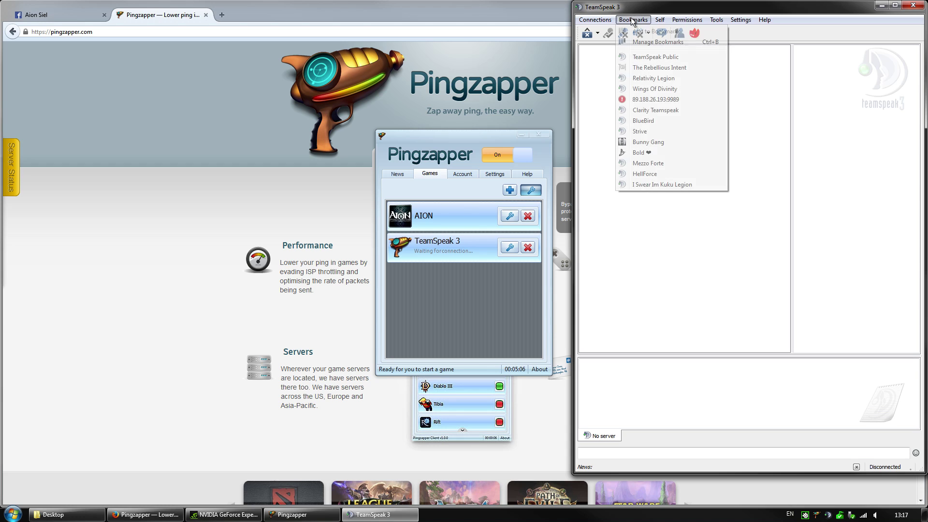
left_click(662, 68)
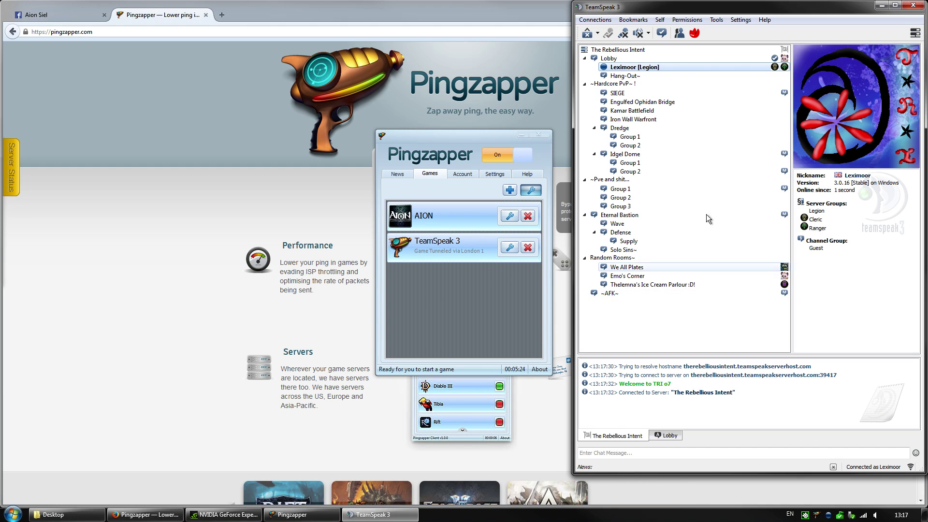
left_click(912, 5)
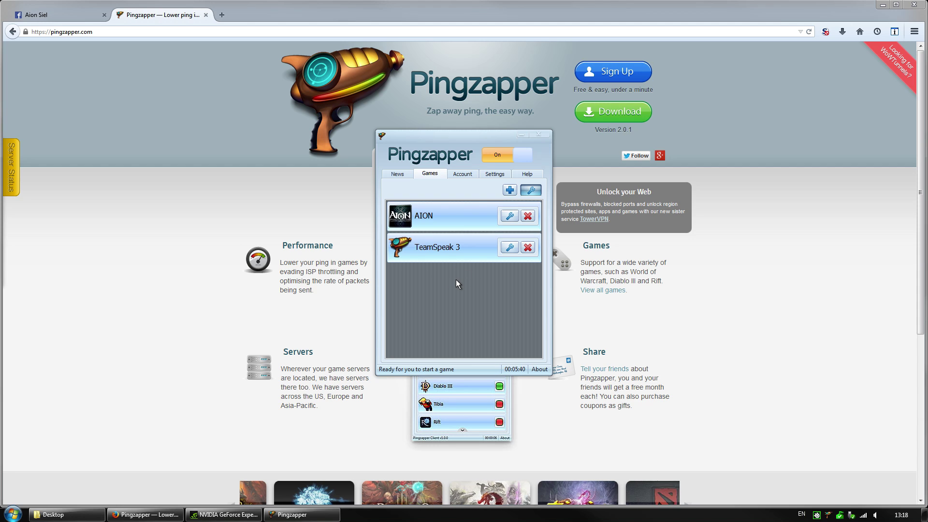
Step: Turn off edit mode in the Games tab
left_click(530, 190)
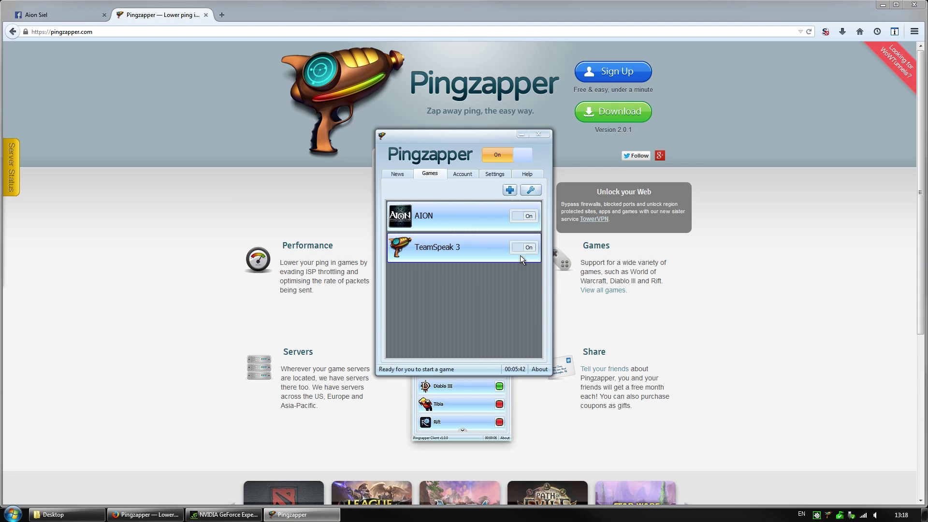